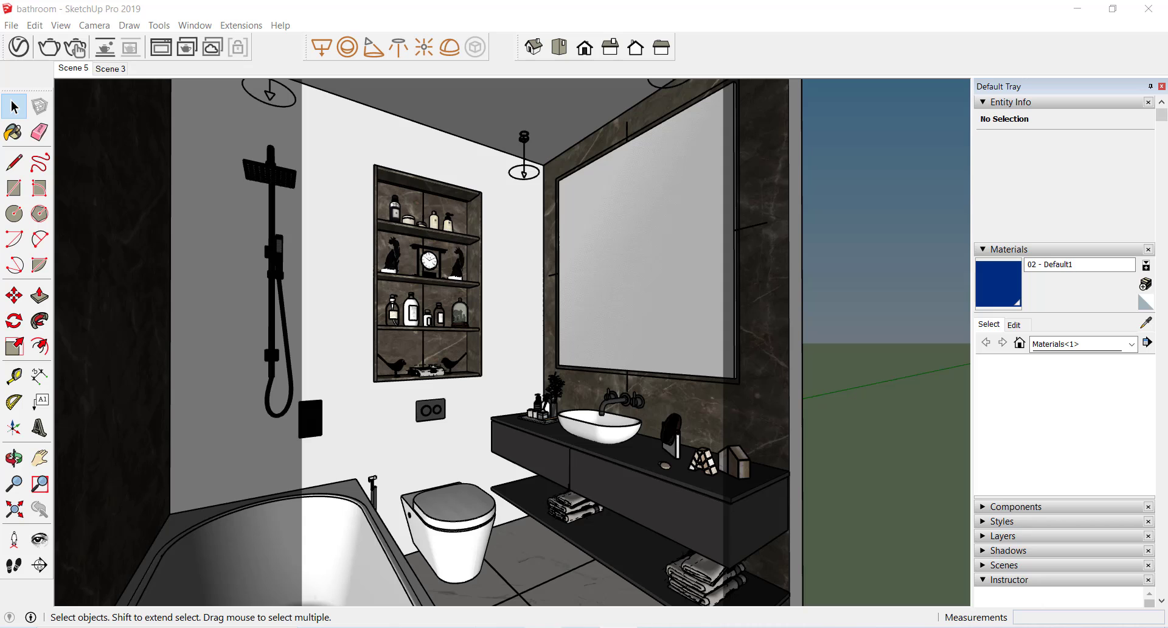
# Step: Switch to Photos, examine the grain in the NOISE.png bathroom render up close, and return to SketchUp
pyautogui.click(582, 627)
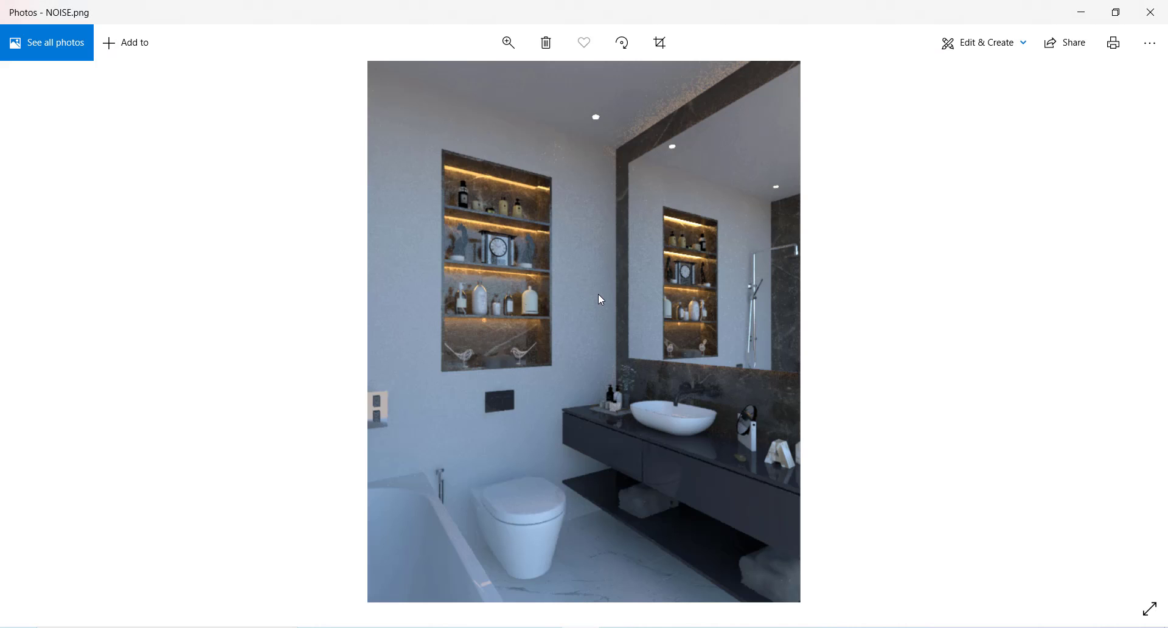
pyautogui.keyDown('ctrl'); pyautogui.scroll(1, 490, 231); pyautogui.keyUp('ctrl')
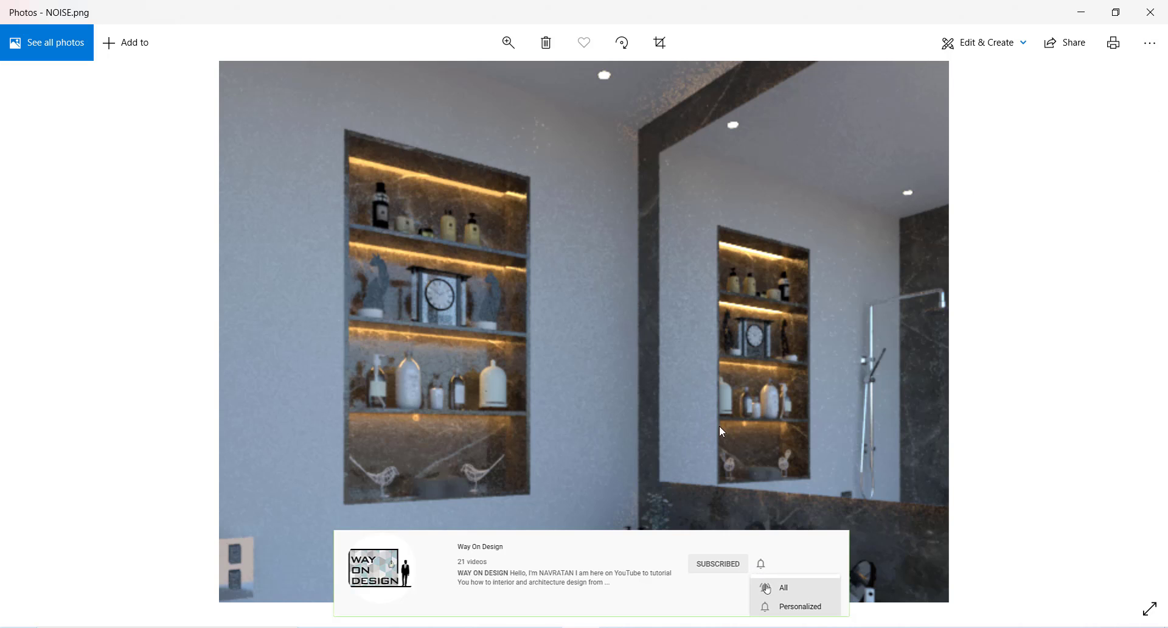
pyautogui.click(505, 627)
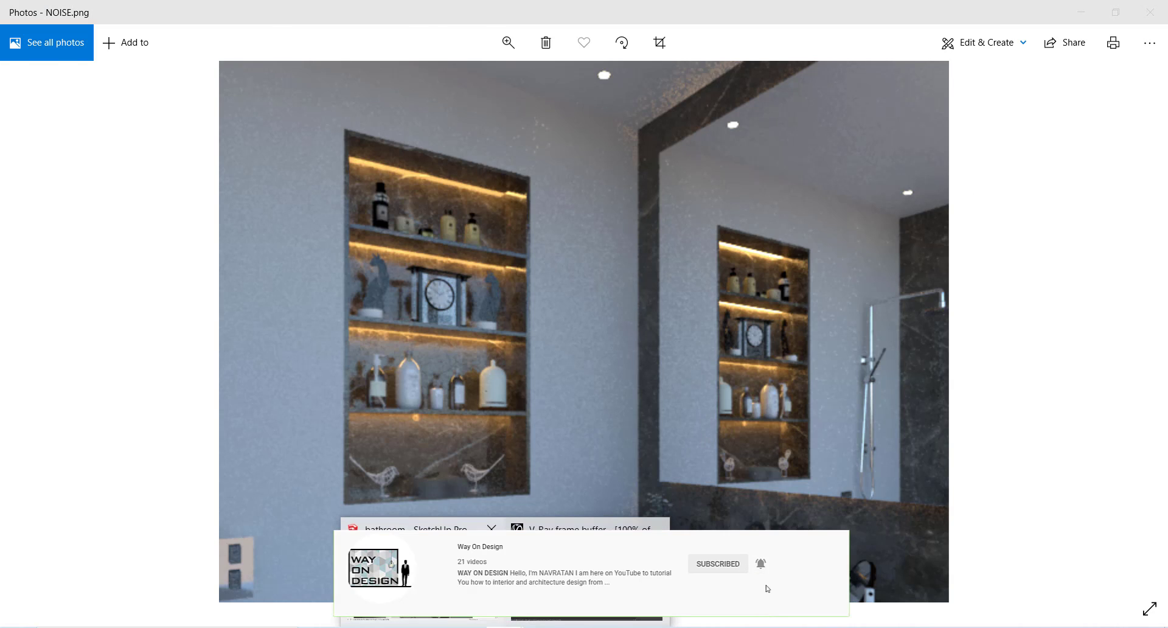
pyautogui.click(472, 611)
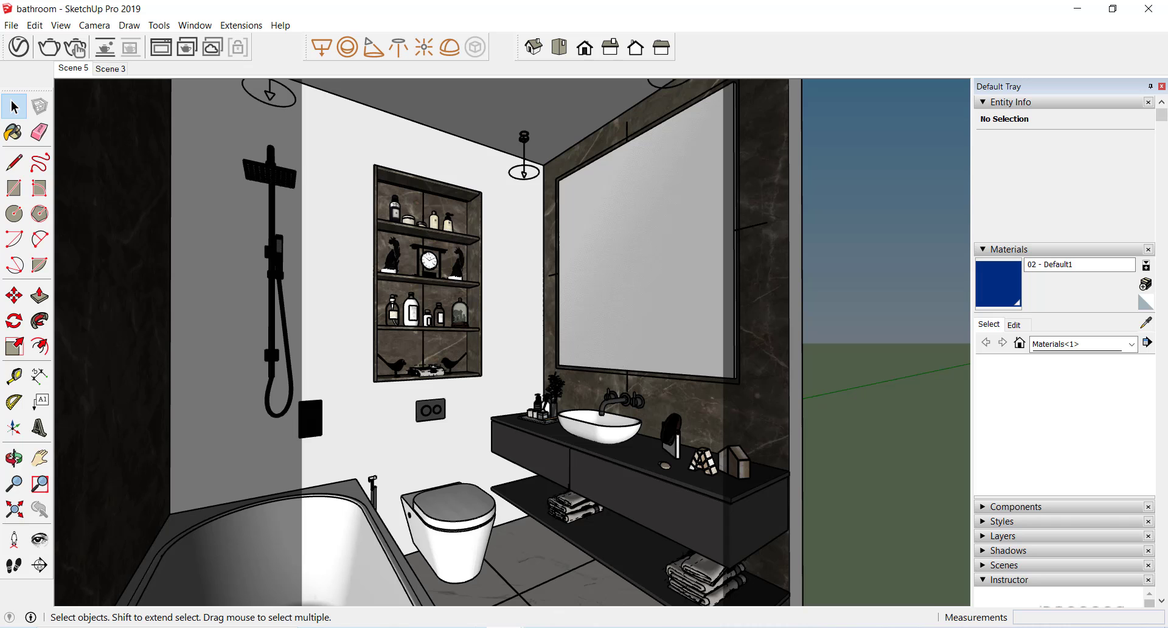
# Step: Examine the grain on the shelves, wall and vanity in the V-Ray frame buffer render, and return to the SketchUp model
pyautogui.moveTo(505, 627)
pyautogui.click(582, 596)
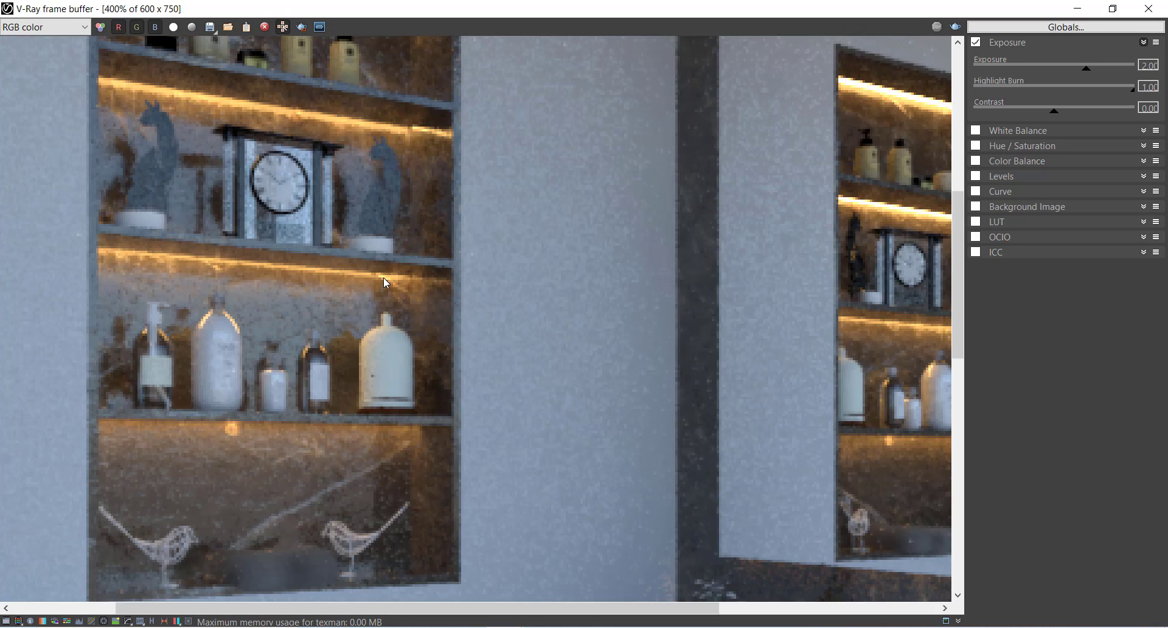
pyautogui.scroll(2, 383, 277)
pyautogui.scroll(-1, 383, 277)
pyautogui.scroll(1, 385, 279)
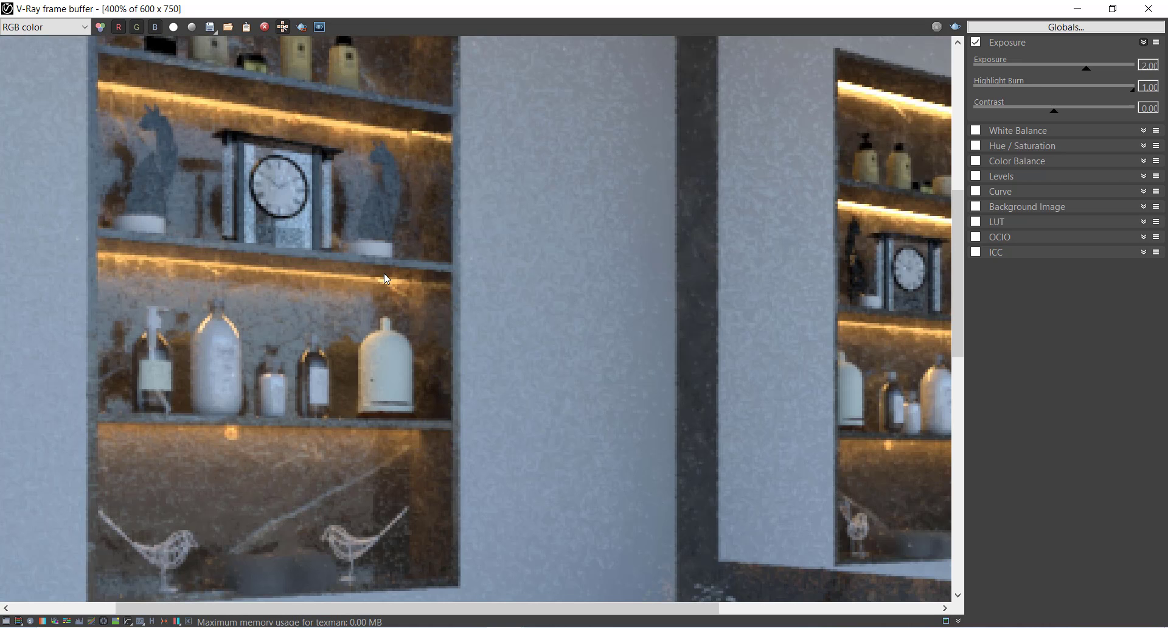
pyautogui.scroll(-2, 384, 277)
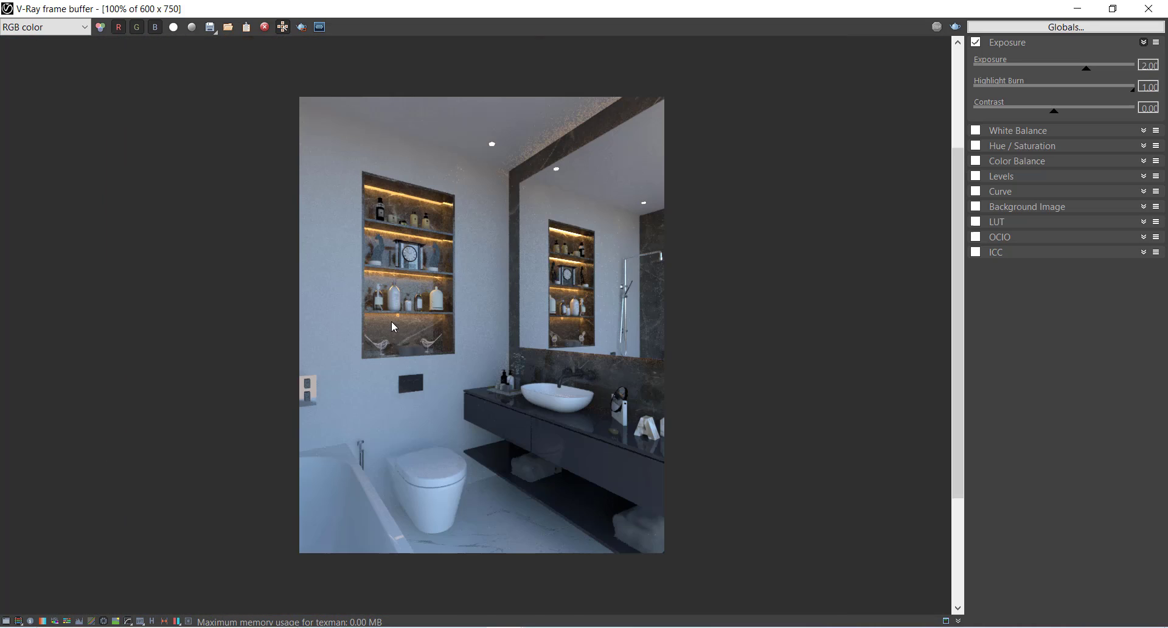
pyautogui.scroll(1, 392, 320)
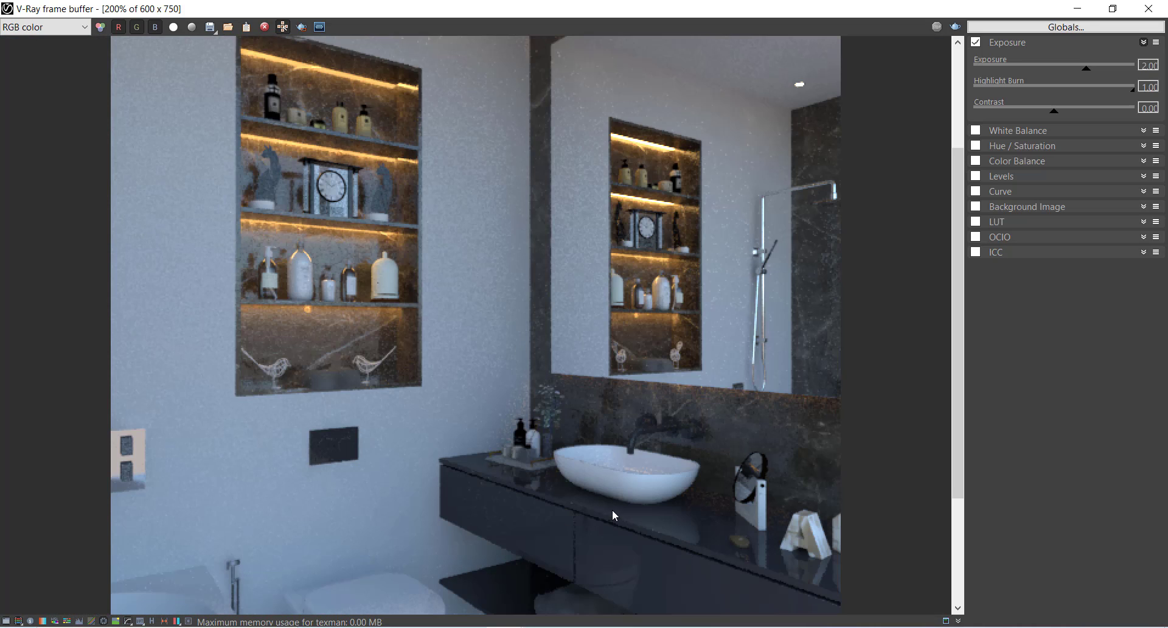
pyautogui.scroll(-1, 629, 488)
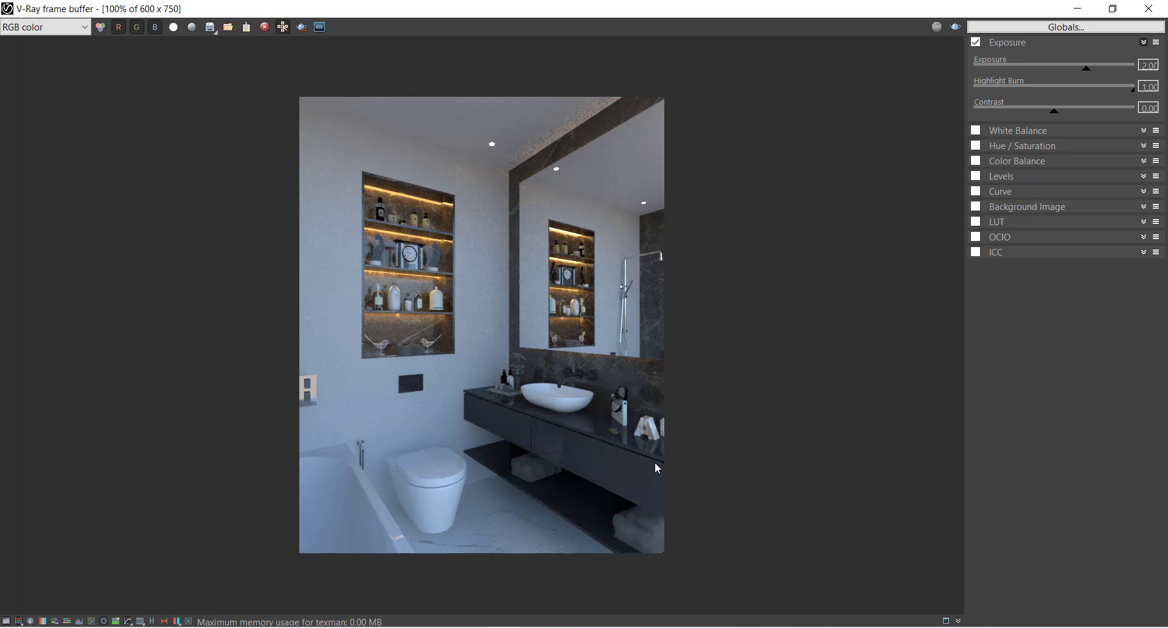
pyautogui.click(1148, 9)
pyautogui.click(502, 627)
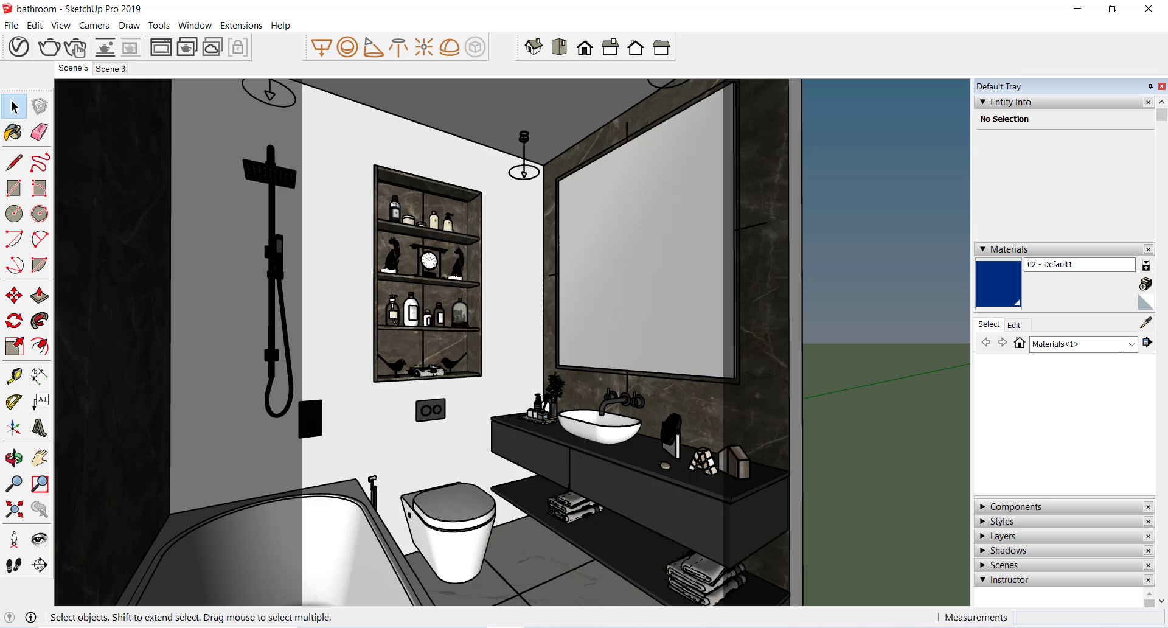
# Step: Open the render settings in the V-Ray Asset Editor and enable Denoise
pyautogui.click(18, 47)
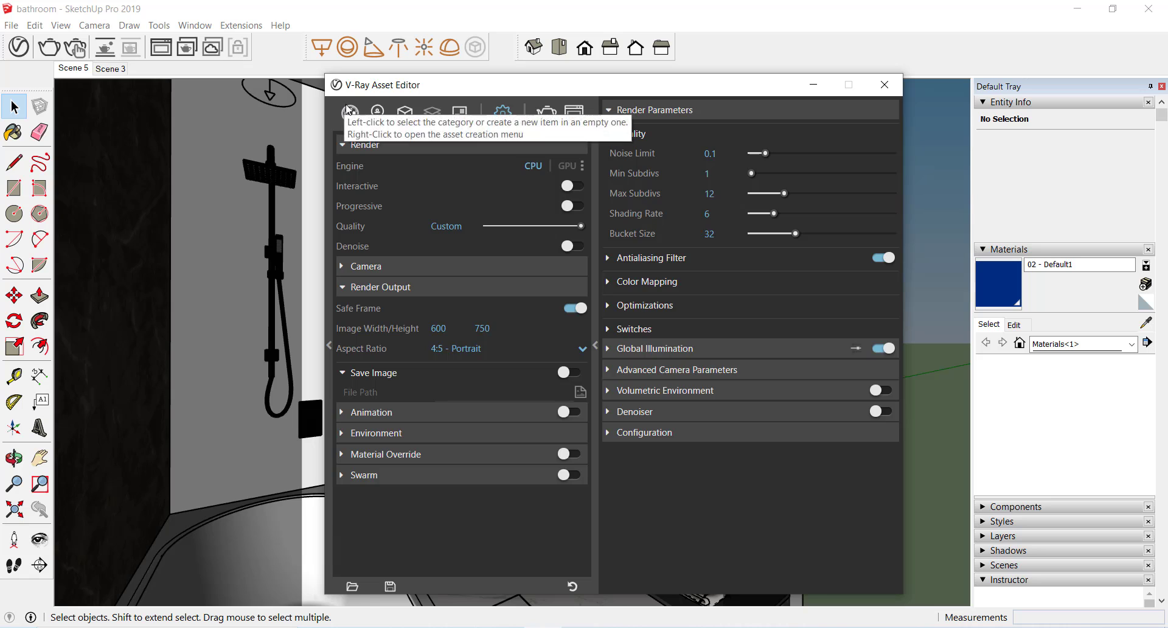
pyautogui.click(344, 114)
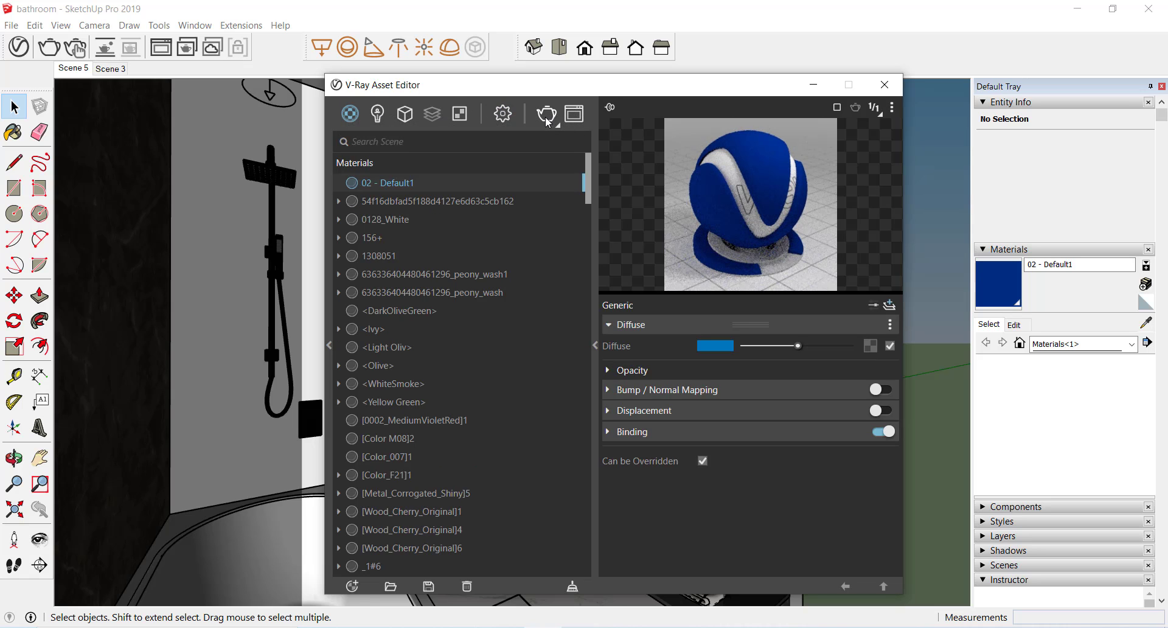
pyautogui.click(511, 117)
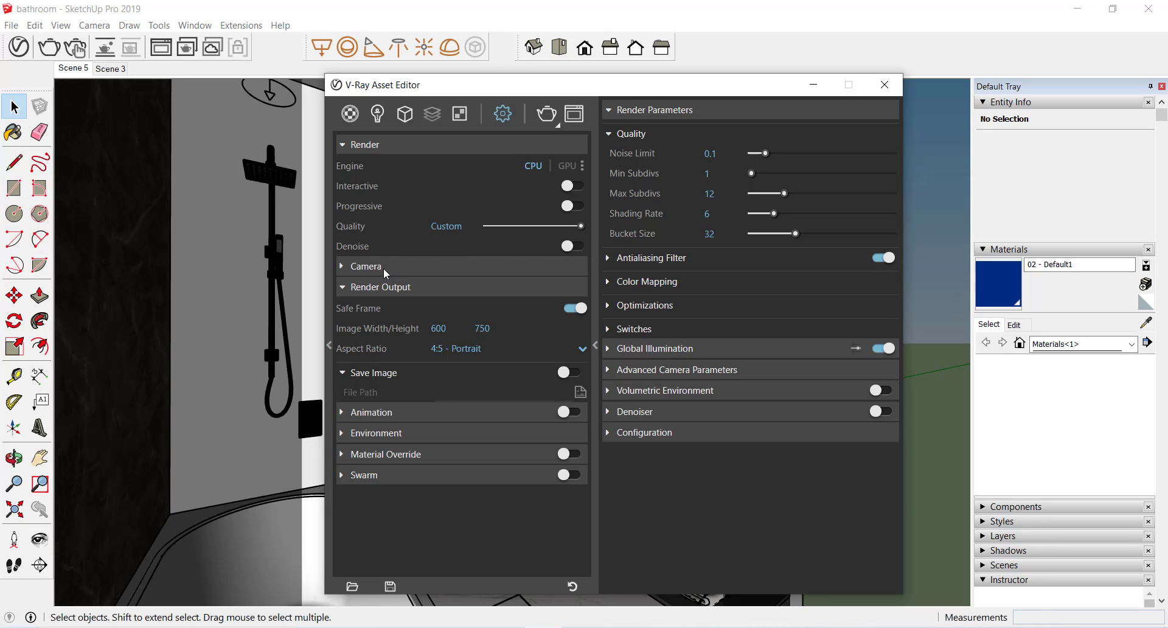
pyautogui.click(572, 246)
# Step: Set the Noise Limit in the render quality parameters to 0.01
pyautogui.click(609, 113)
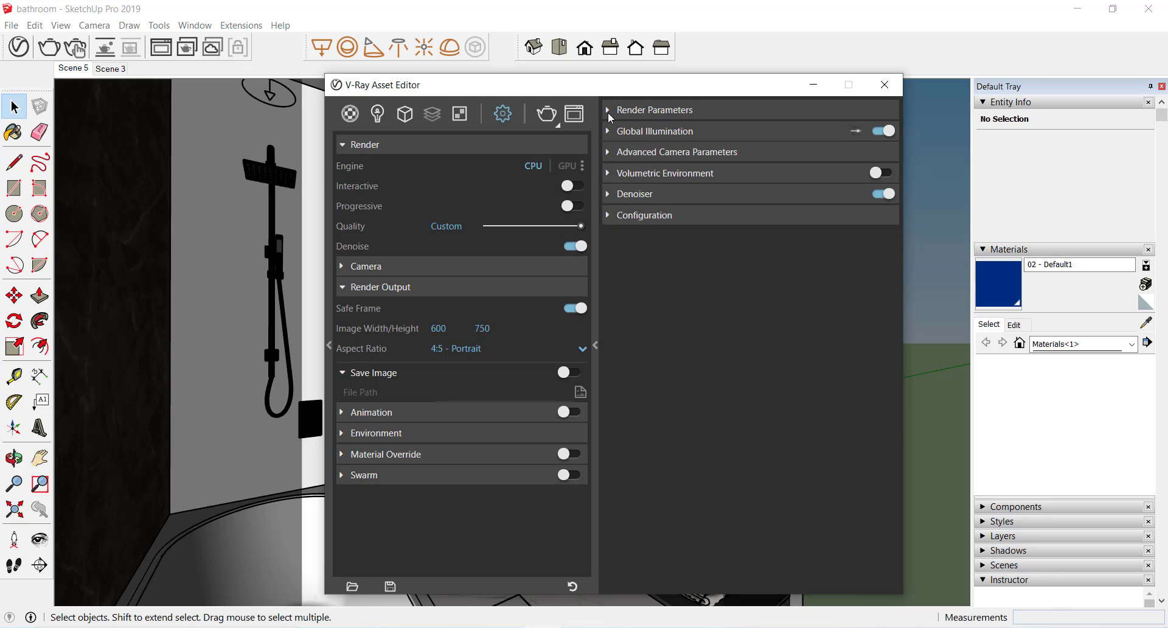
pyautogui.click(609, 114)
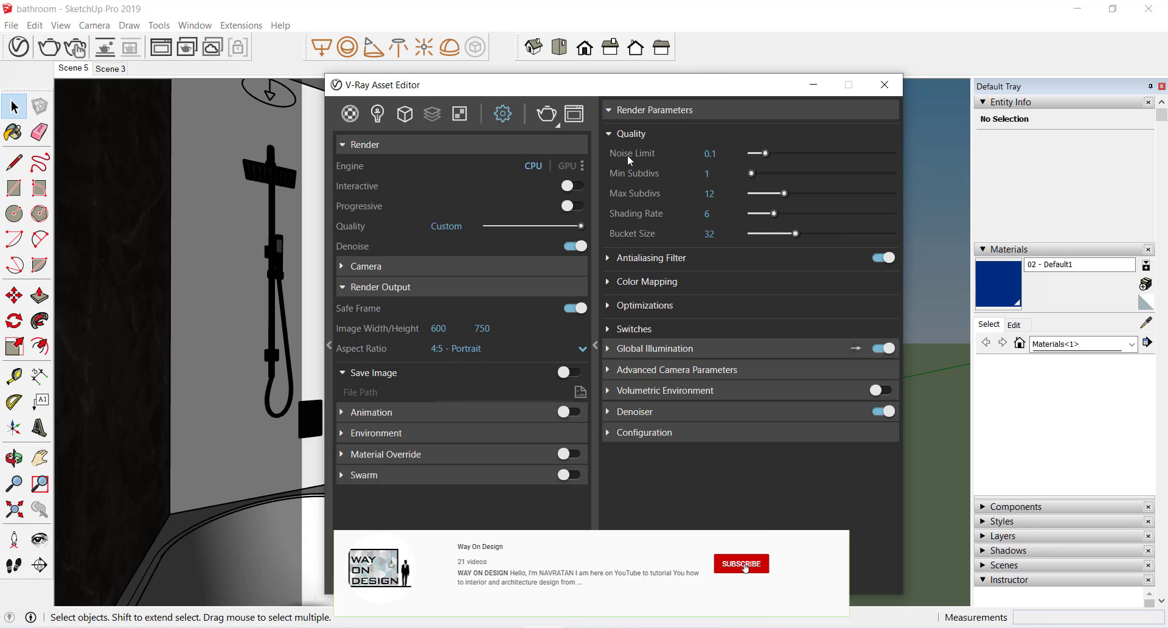
pyautogui.moveTo(626, 154)
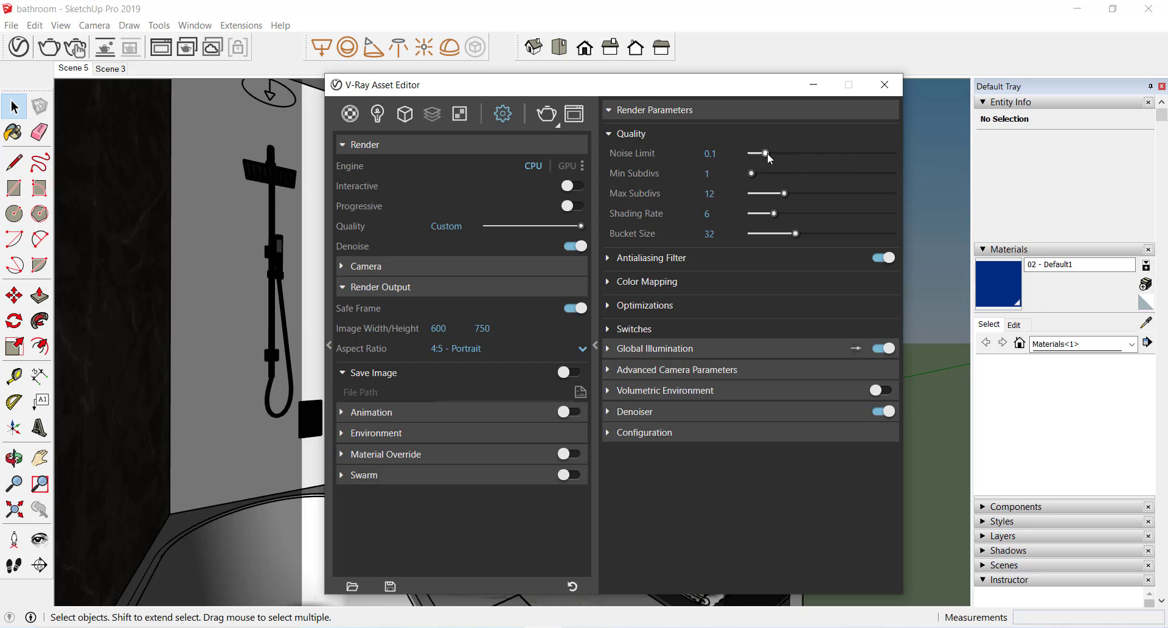
pyautogui.click(712, 154)
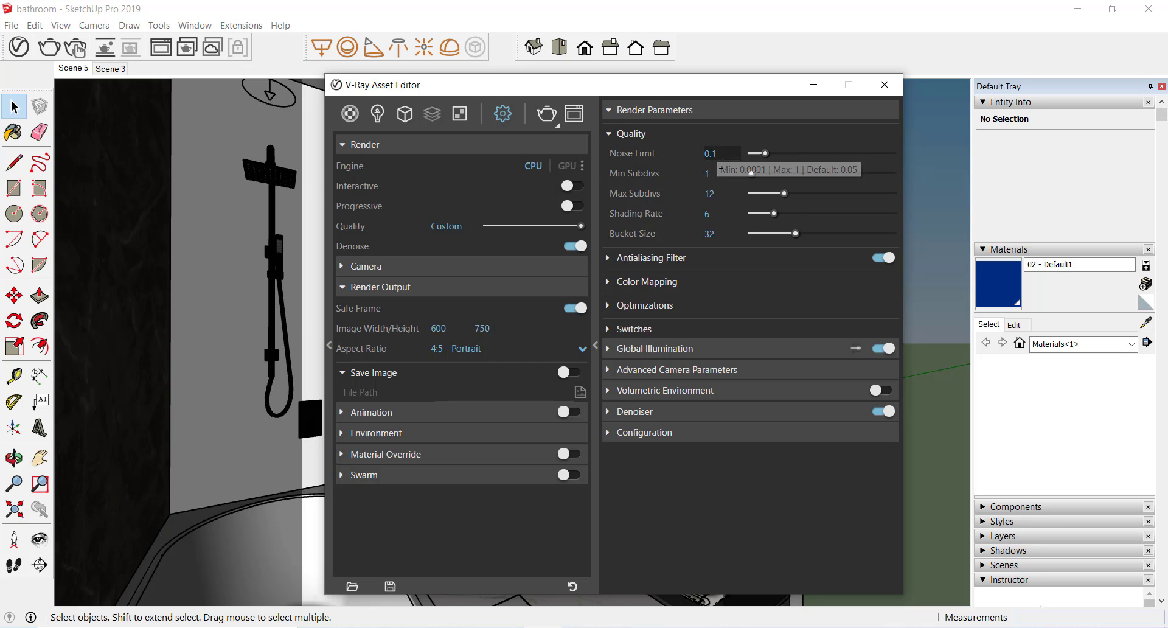
pyautogui.write('0')
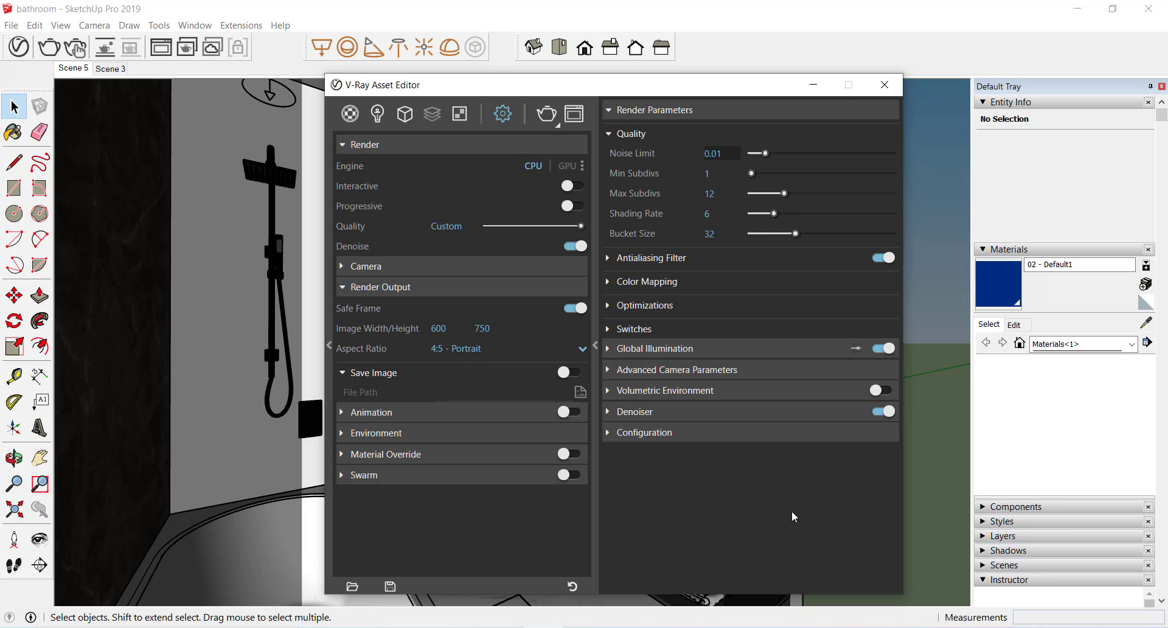
pyautogui.press('Return')
# Step: Keep Denoise enabled and configure the denoiser with the V-Ray Denoiser engine and the Mild preset
pyautogui.click(576, 246)
pyautogui.click(576, 246)
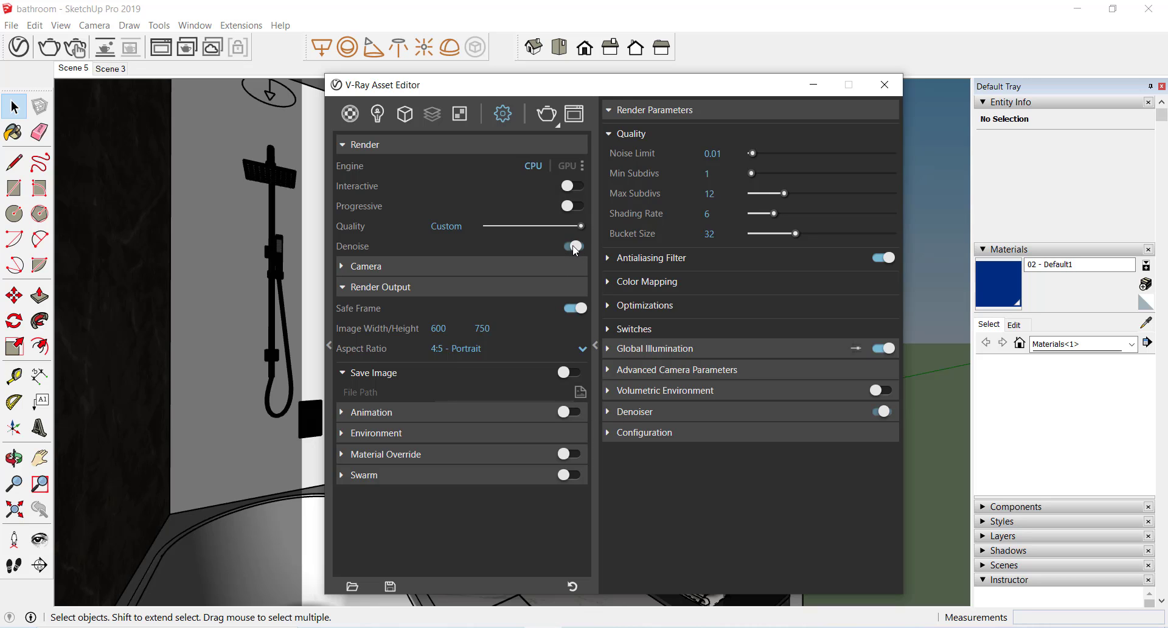
pyautogui.click(631, 417)
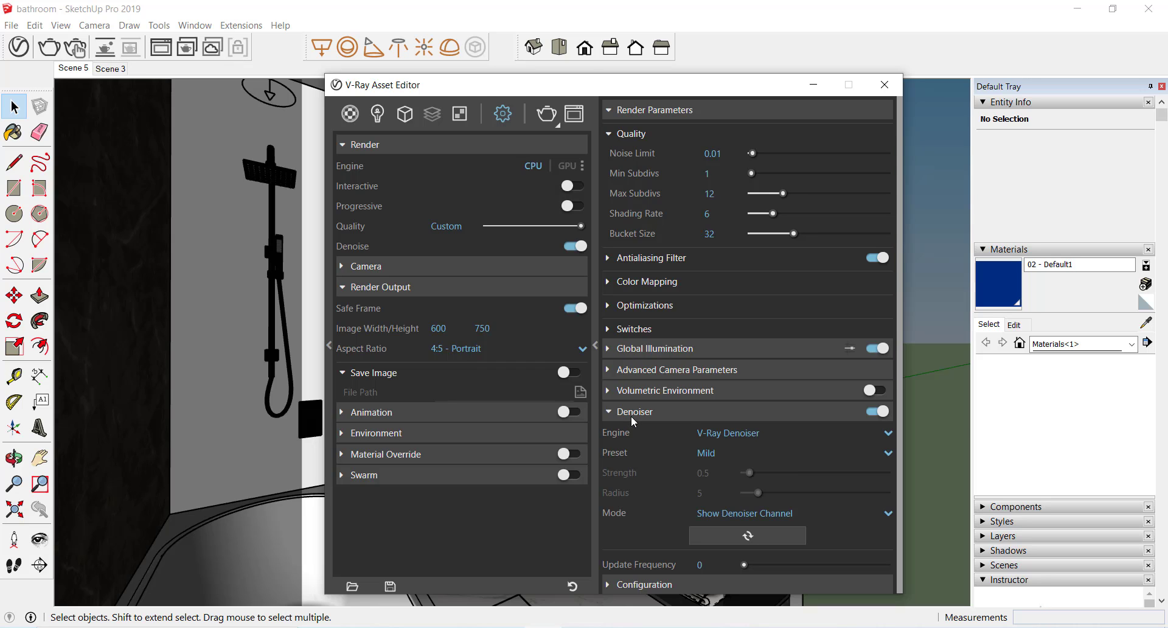
pyautogui.click(722, 433)
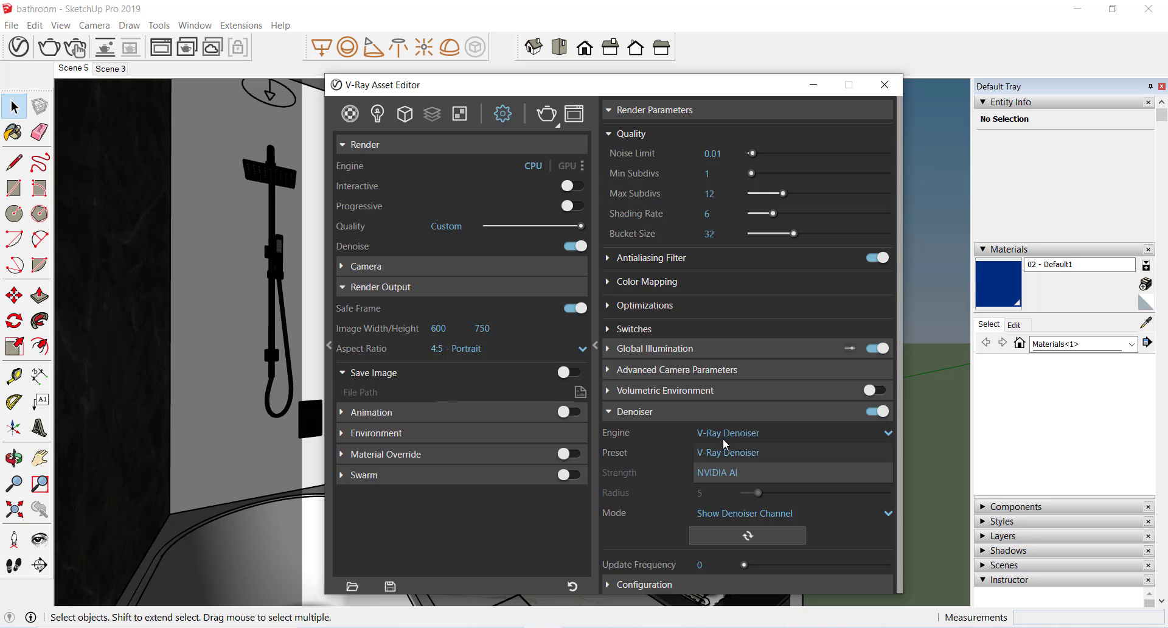
pyautogui.click(727, 454)
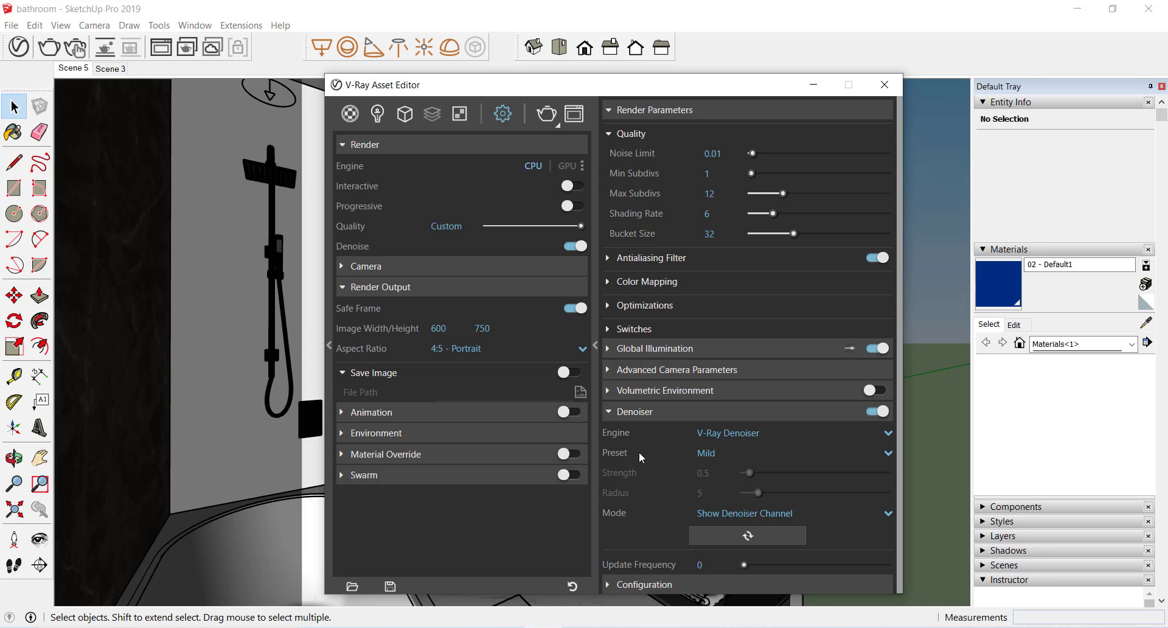
pyautogui.click(720, 451)
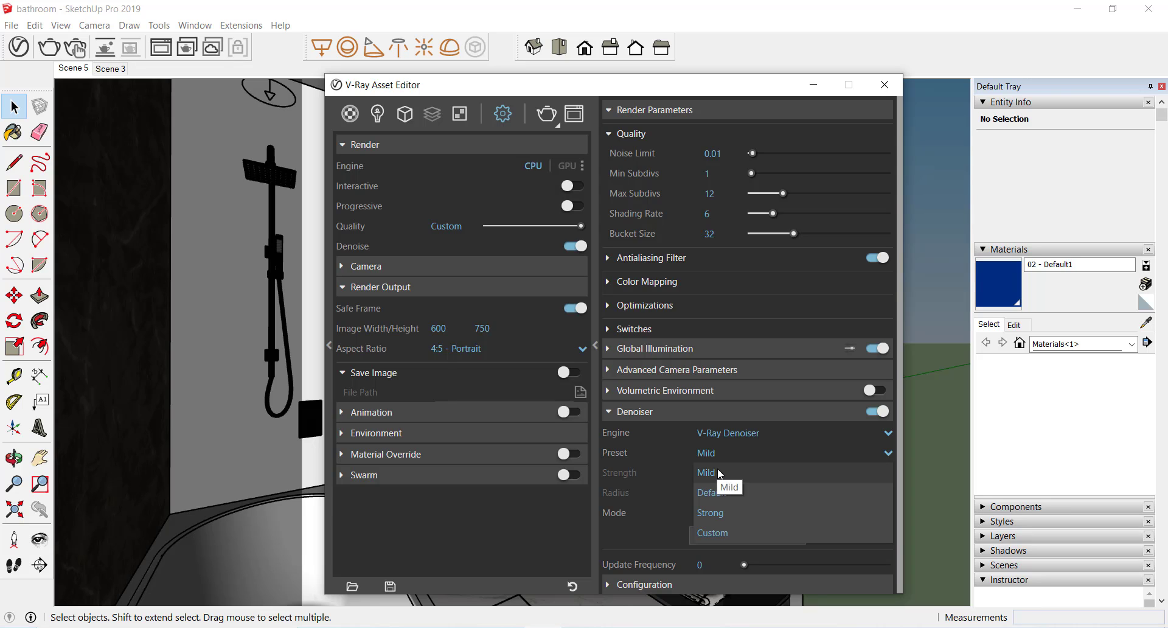
pyautogui.click(719, 473)
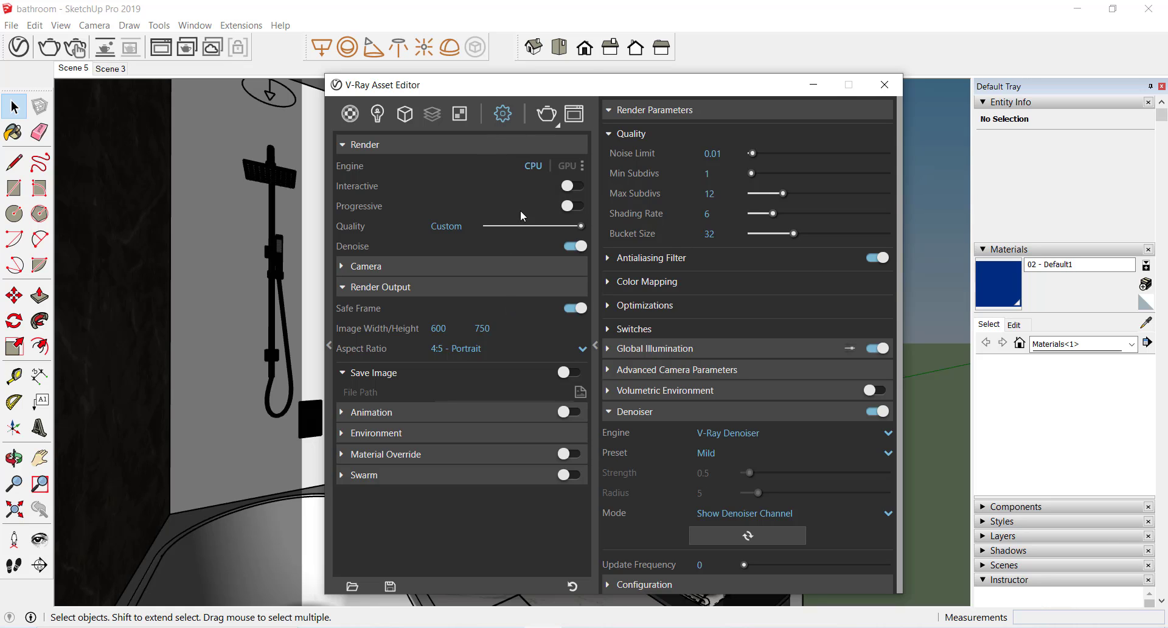
# Step: Render the bathroom scene with V-Ray and save the result as a PNG image named WITHOUT NOISE in New folder (3)
pyautogui.click(546, 114)
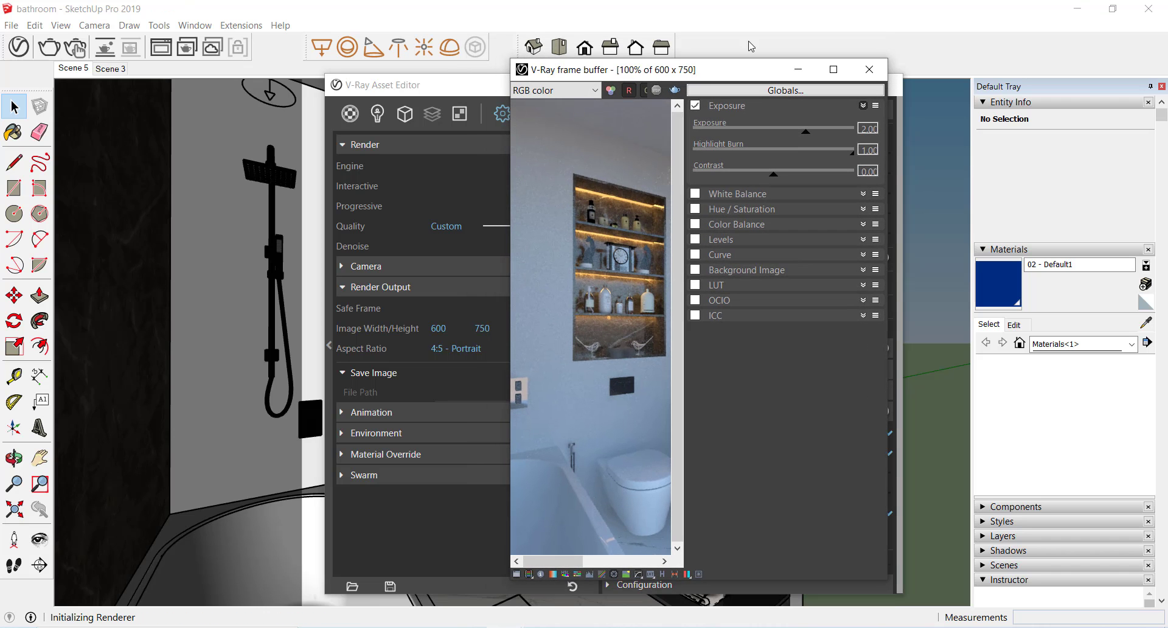
pyautogui.click(827, 71)
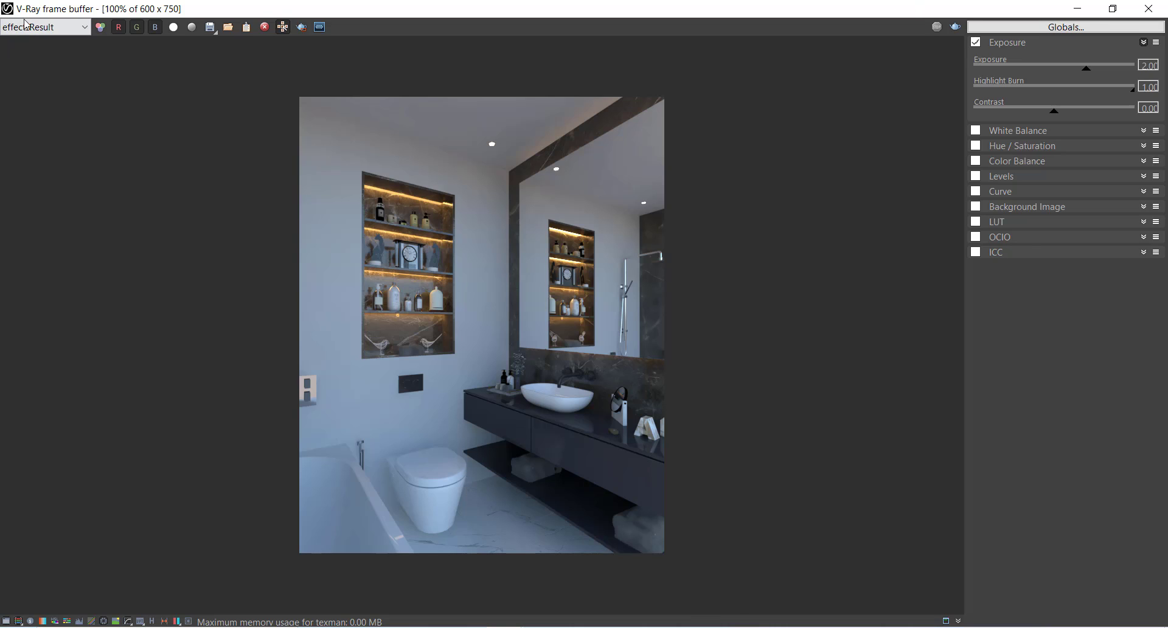
pyautogui.click(211, 27)
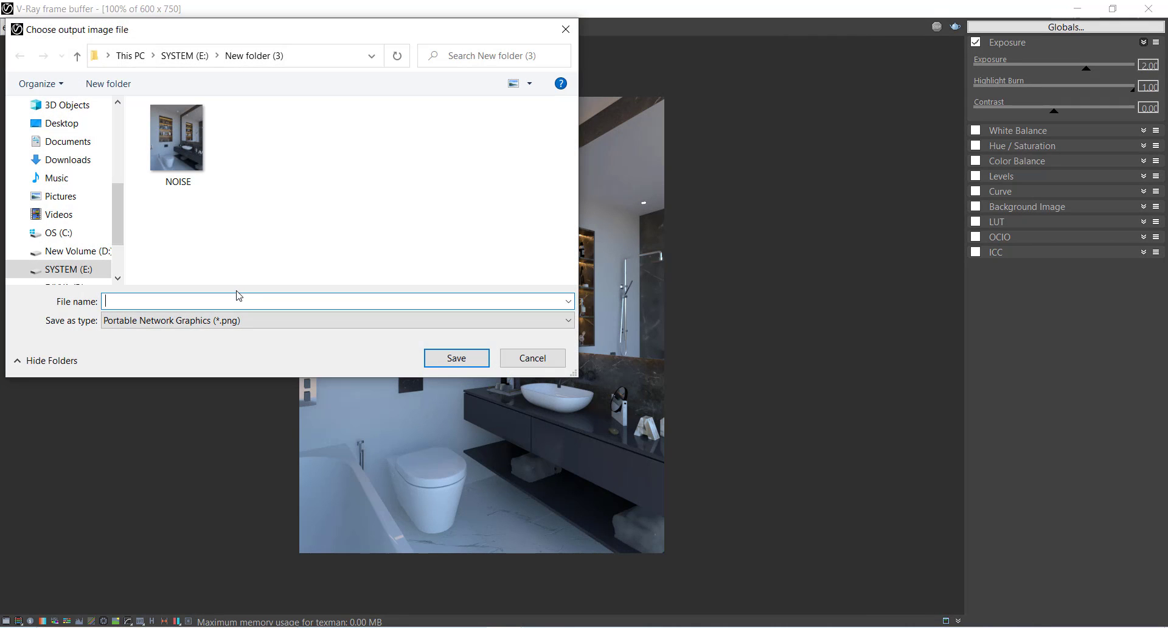
pyautogui.write('WITHOUT NOSISE')
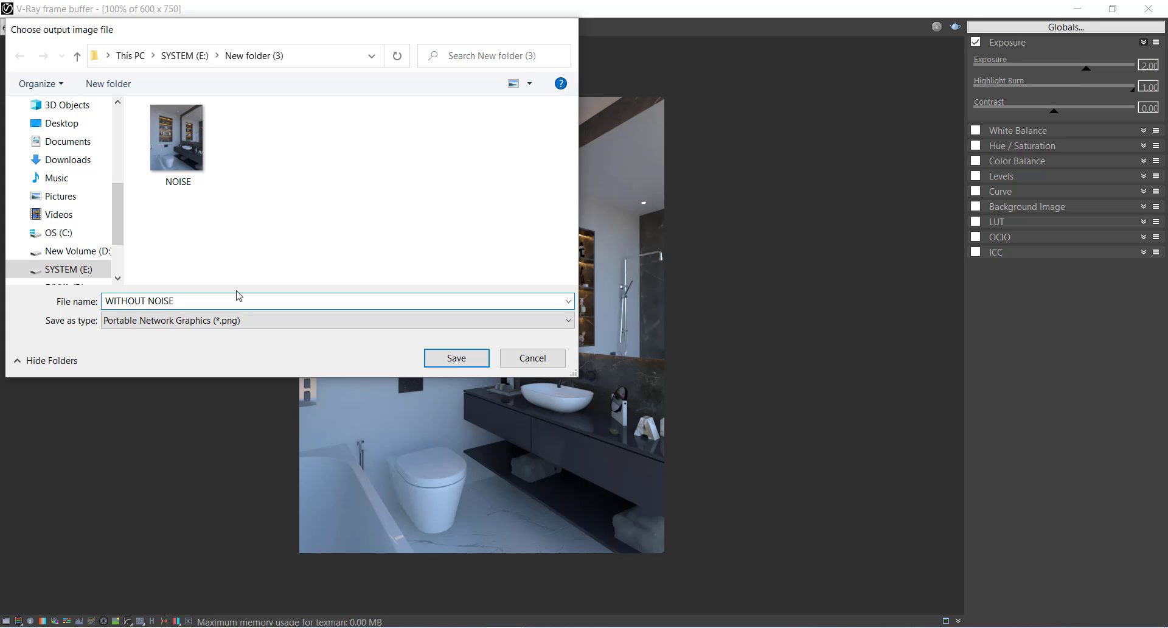
pyautogui.press('Return')
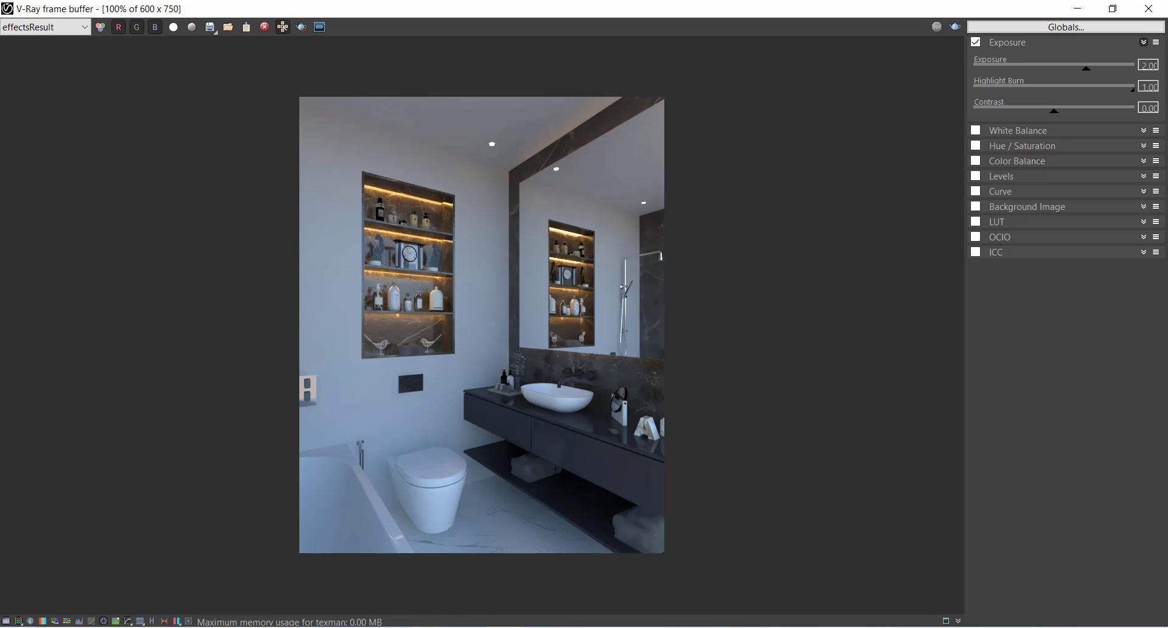
# Step: Open NOISE from the output folder in Photos and compare it with the WITHOUT NOISE.effectsResult render, including close-up detail
pyautogui.click(430, 627)
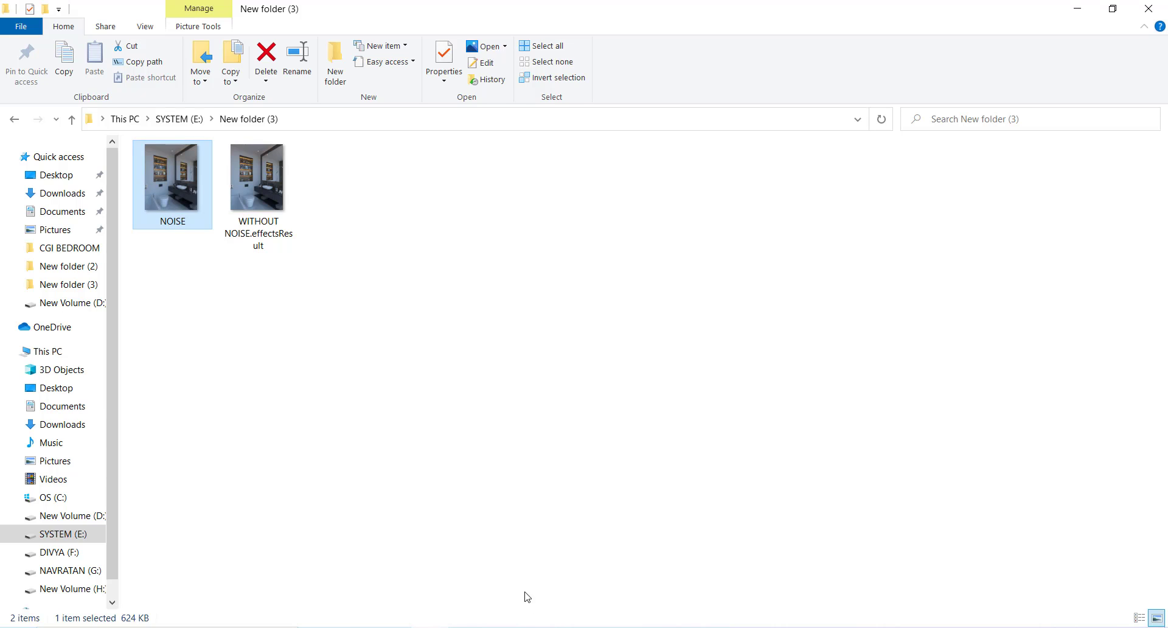
pyautogui.doubleClick(161, 171)
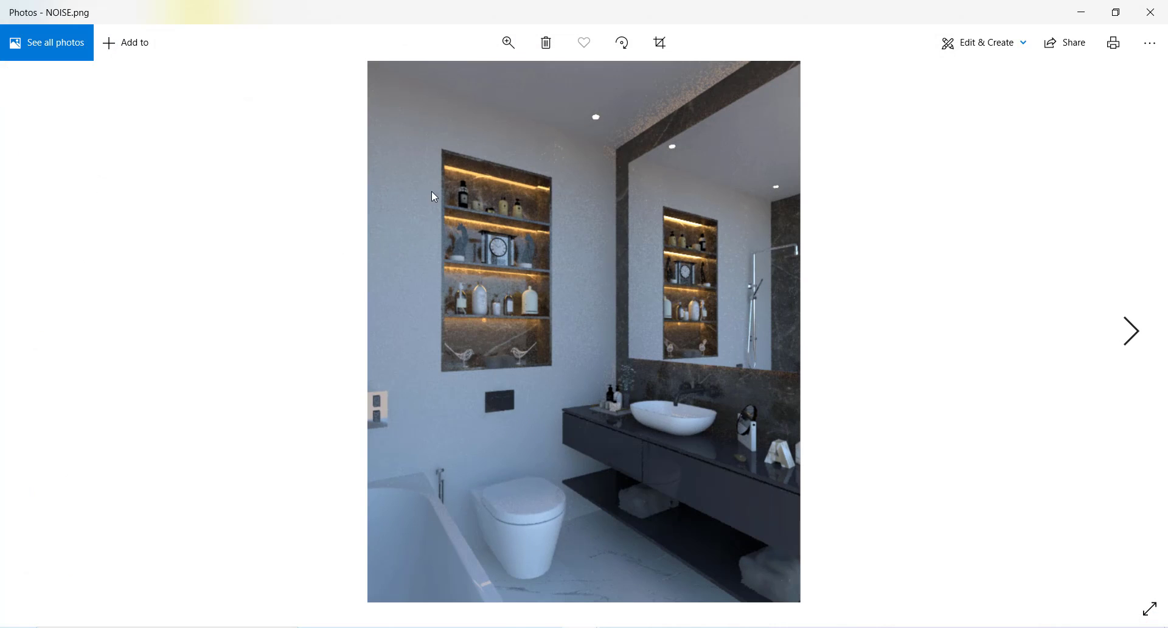
pyautogui.press('Right')
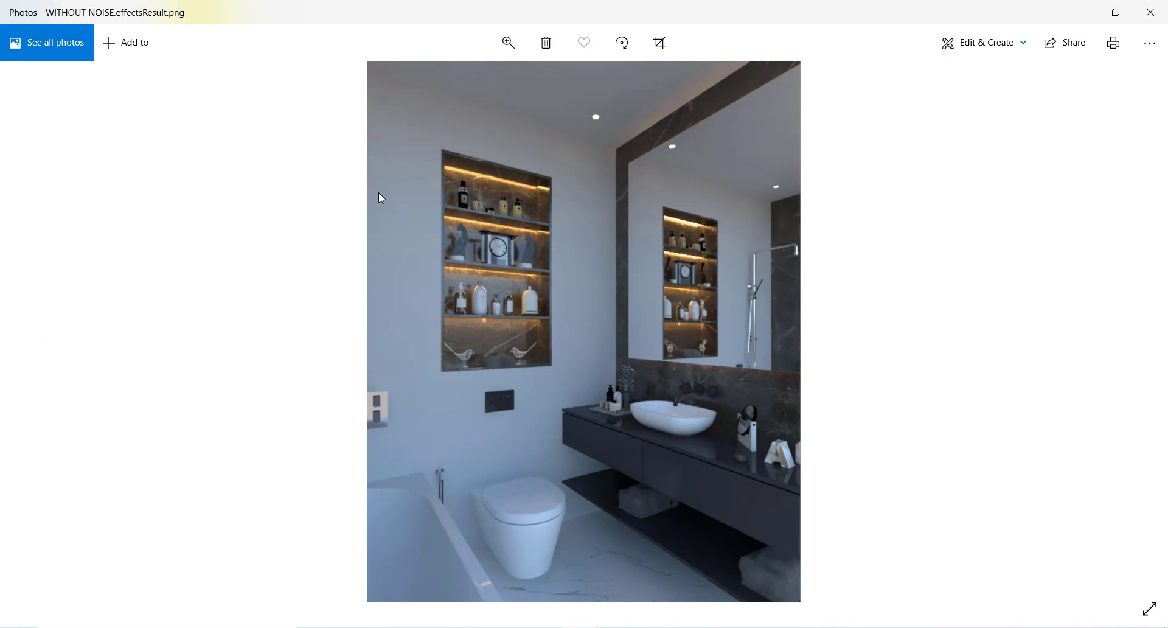
pyautogui.scroll(2, 416, 202)
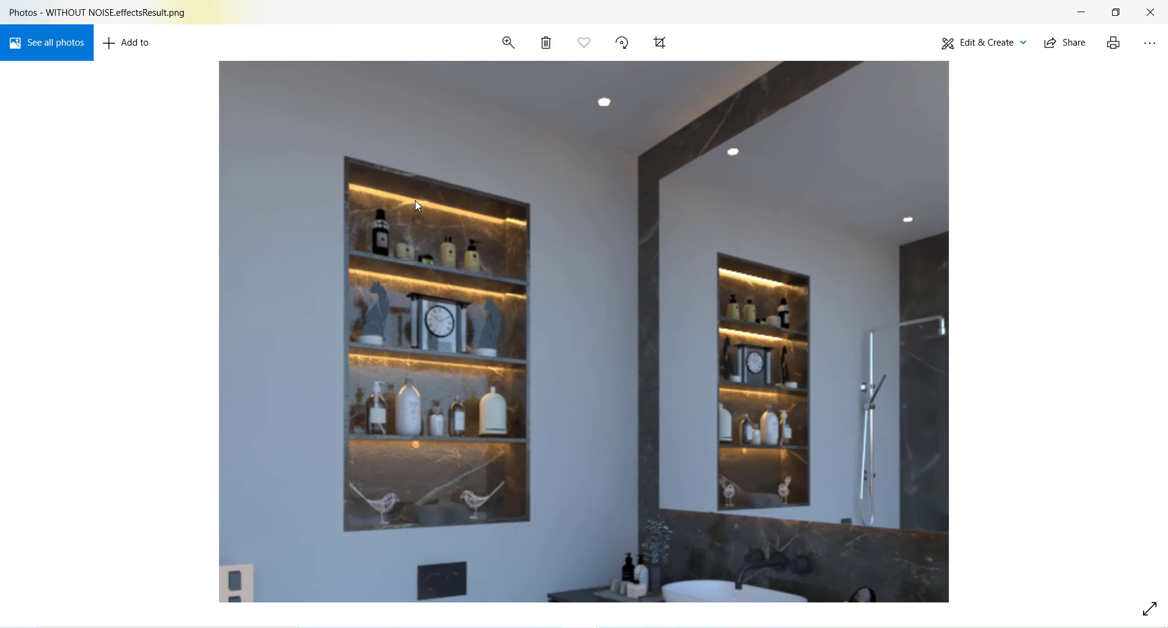
pyautogui.scroll(-2, 411, 200)
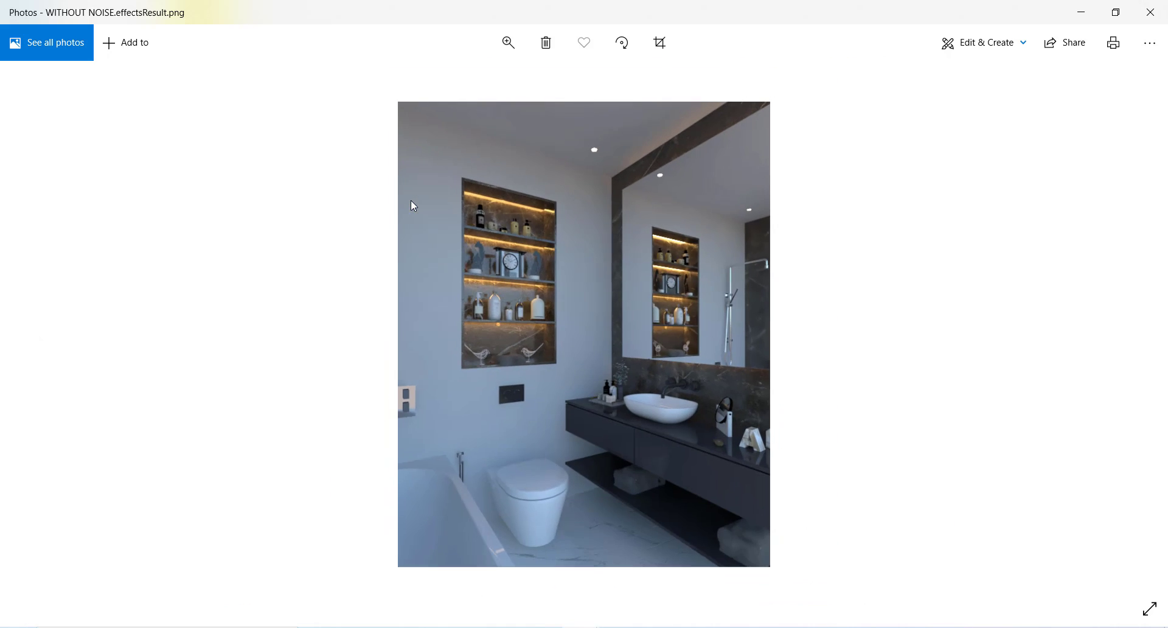
pyautogui.press('Left')
pyautogui.press('Right')
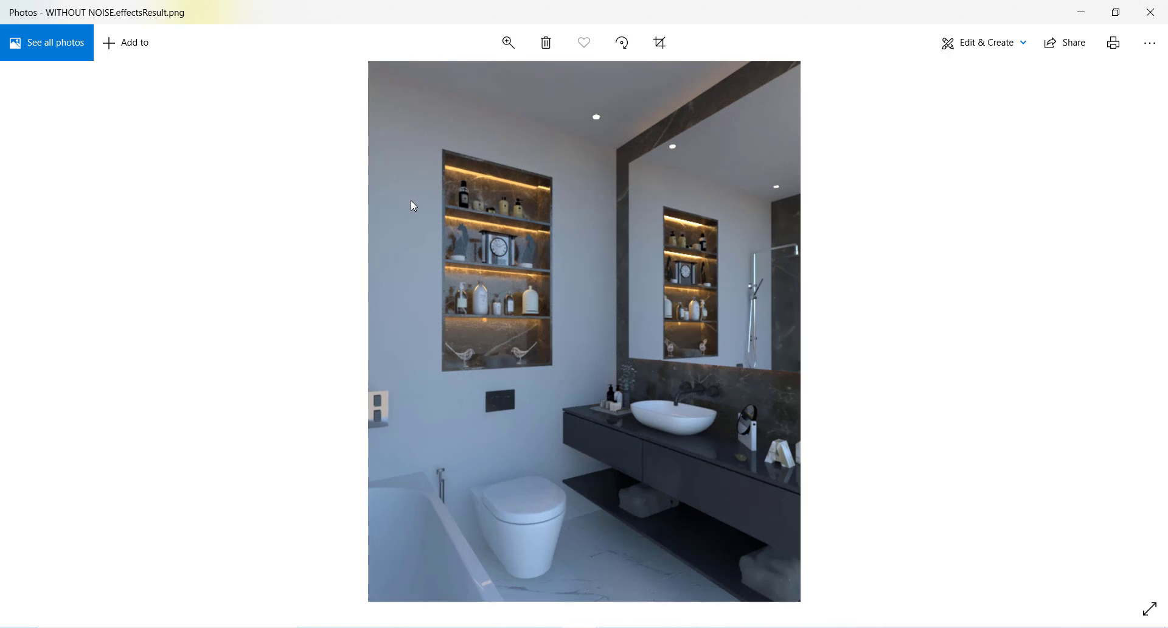
# Step: Alternate between the NOISE and WITHOUT NOISE.effectsResult renders at full-image view to compare their noise
pyautogui.press('Left')
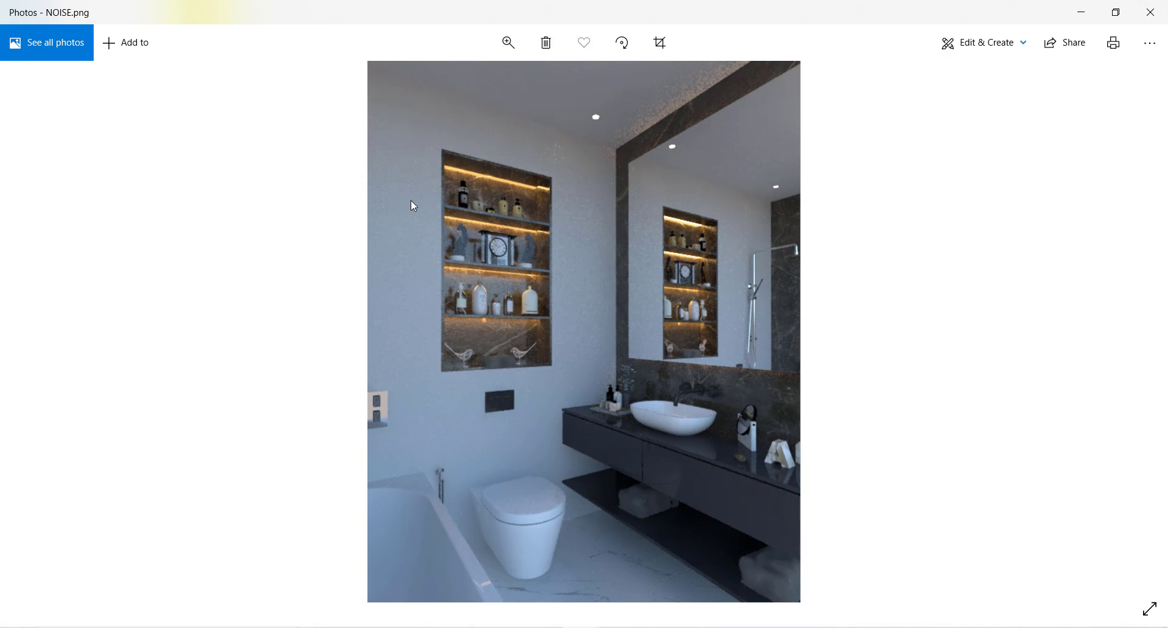
pyautogui.press('Right')
pyautogui.press('Left')
pyautogui.press('Right')
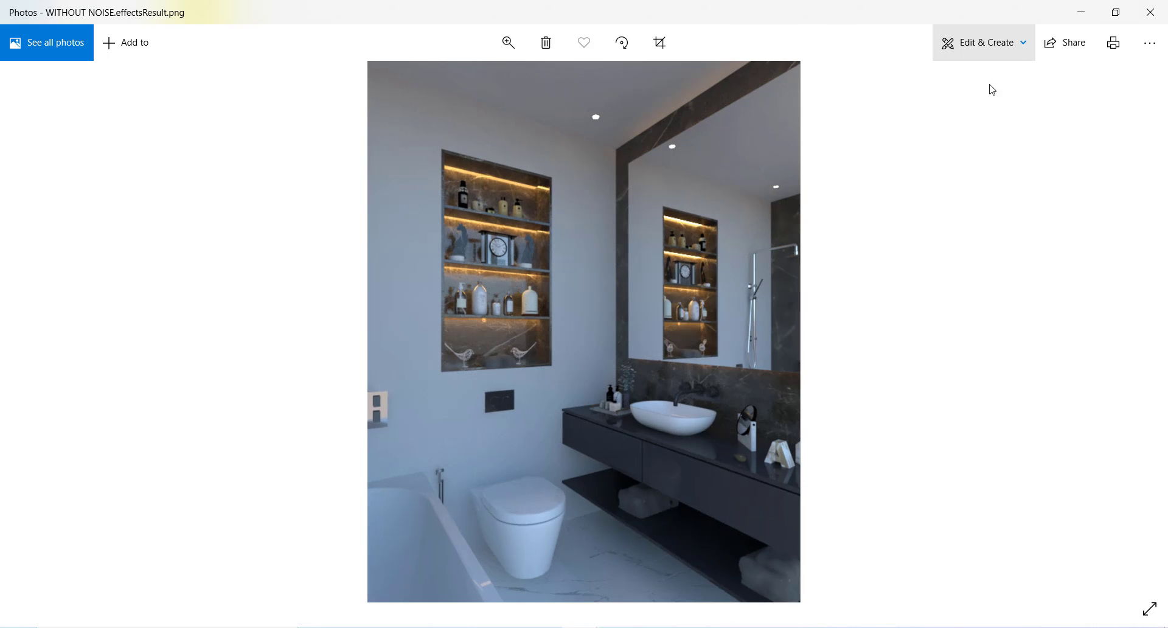
# Step: Arrange the two Photos windows side by side, with NOISE on the left half and WITHOUT NOISE.effectsResult on the right half
pyautogui.click(581, 627)
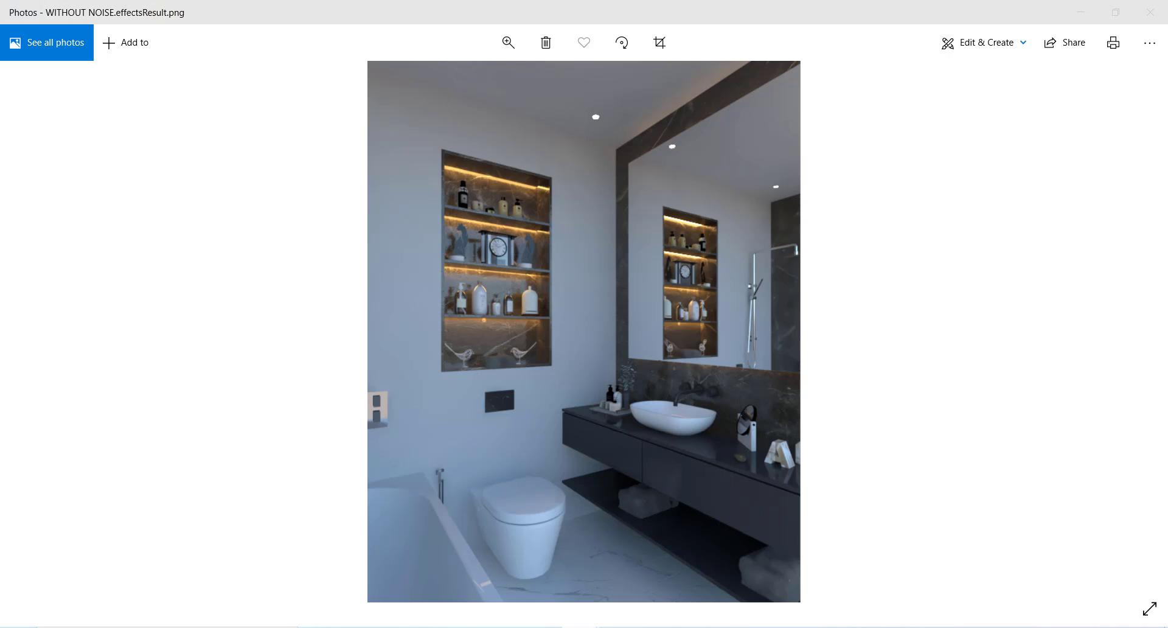
pyautogui.click(659, 581)
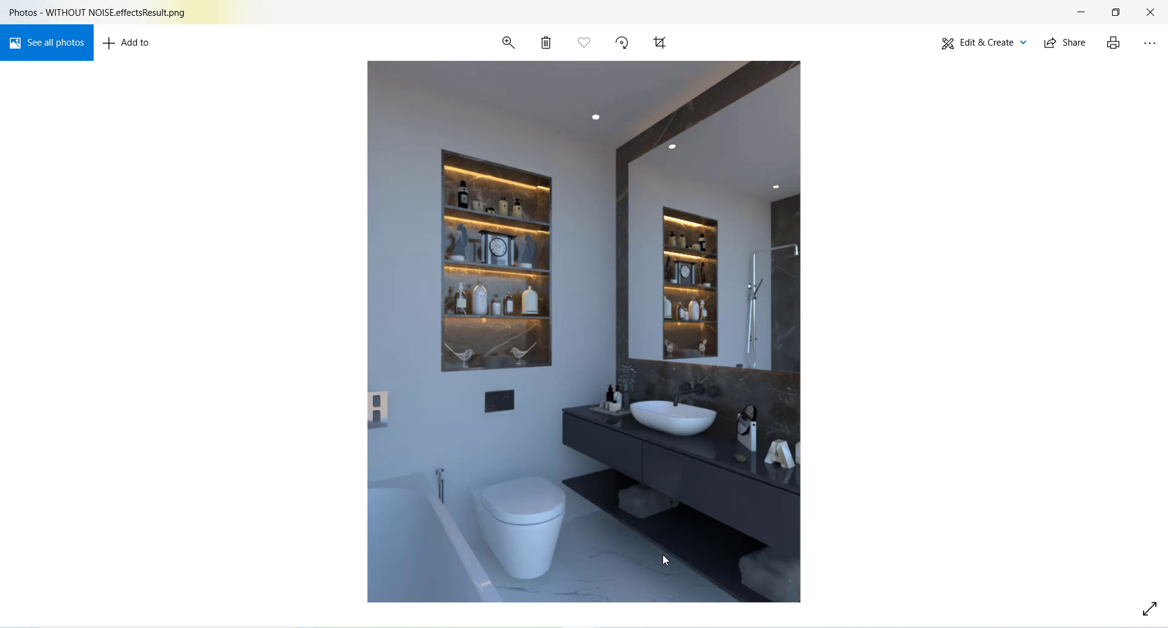
pyautogui.press('super+Right')
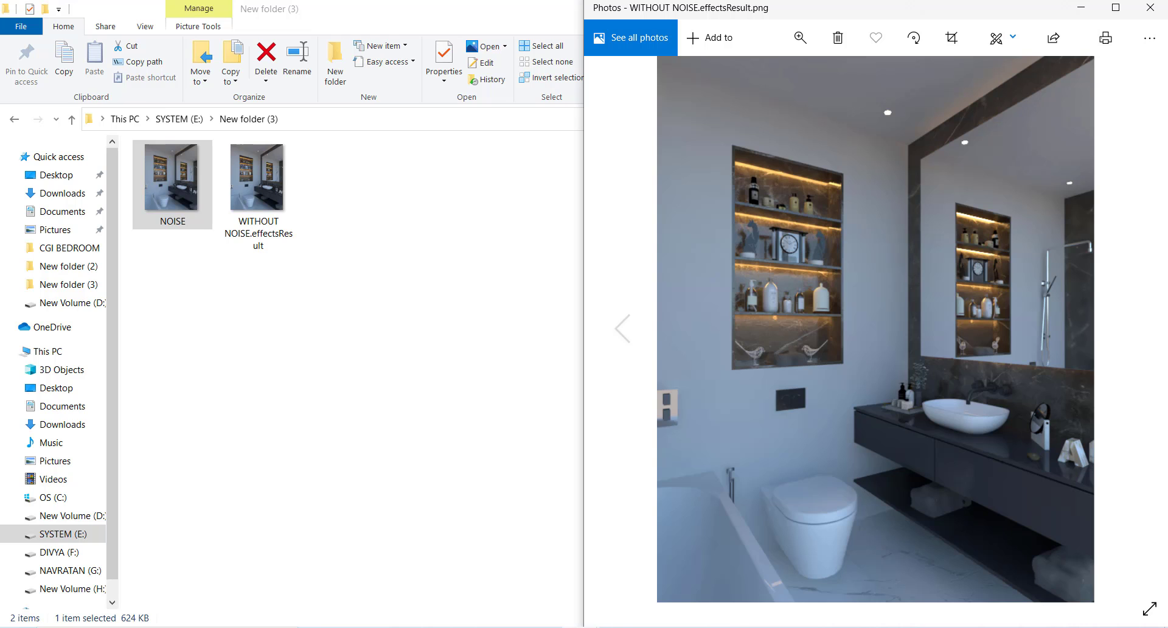
pyautogui.click(581, 627)
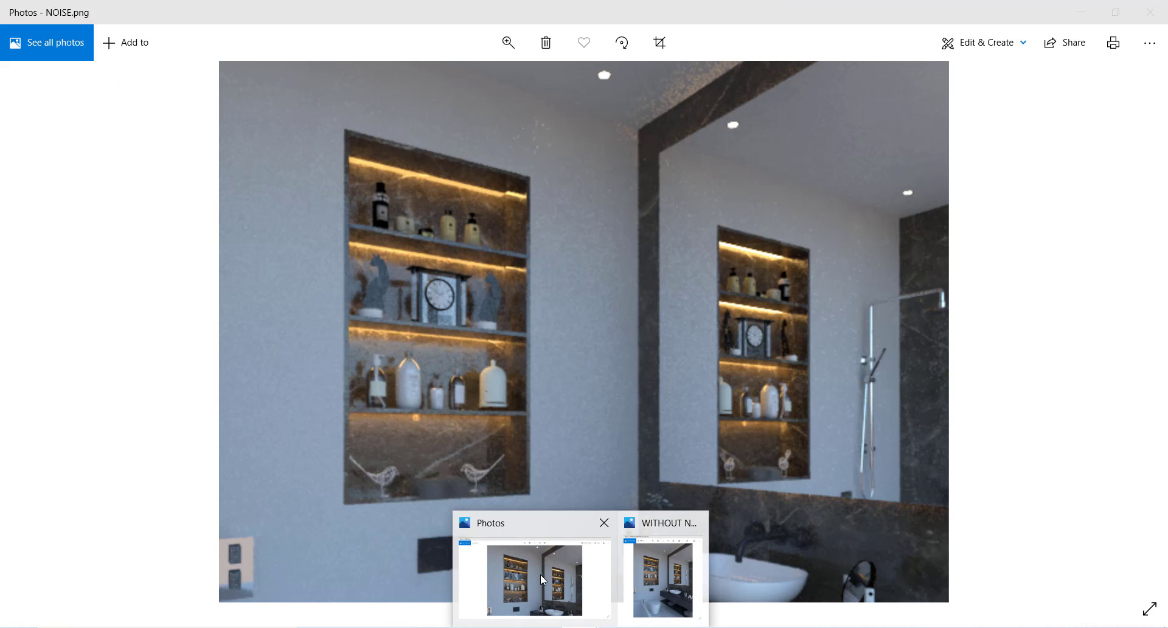
pyautogui.click(585, 556)
pyautogui.press('super+Left')
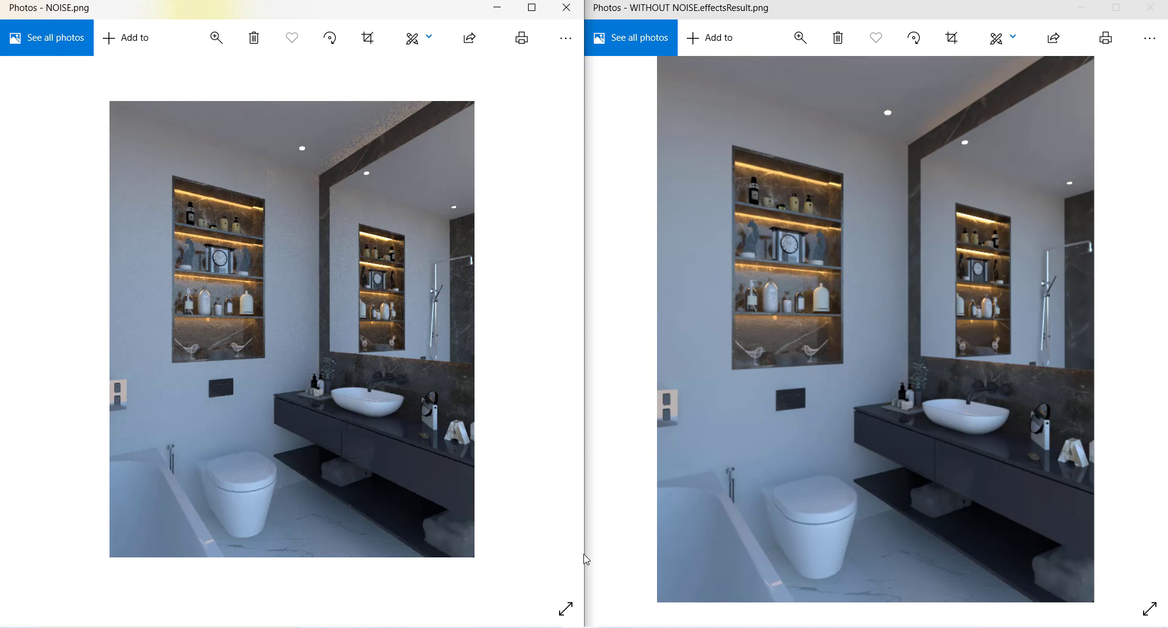
# Step: Examine the WITHOUT NOISE.effectsResult render up close, and return it to the full image for comparison with NOISE
pyautogui.click(761, 403)
pyautogui.scroll(3, 808, 410)
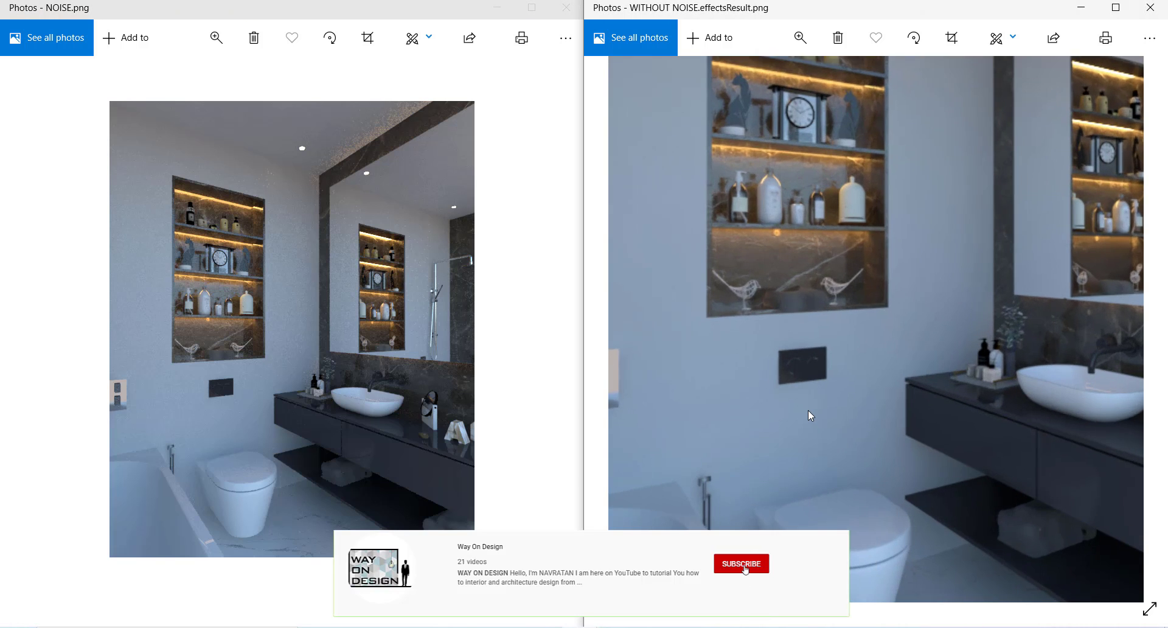
pyautogui.scroll(-4, 809, 410)
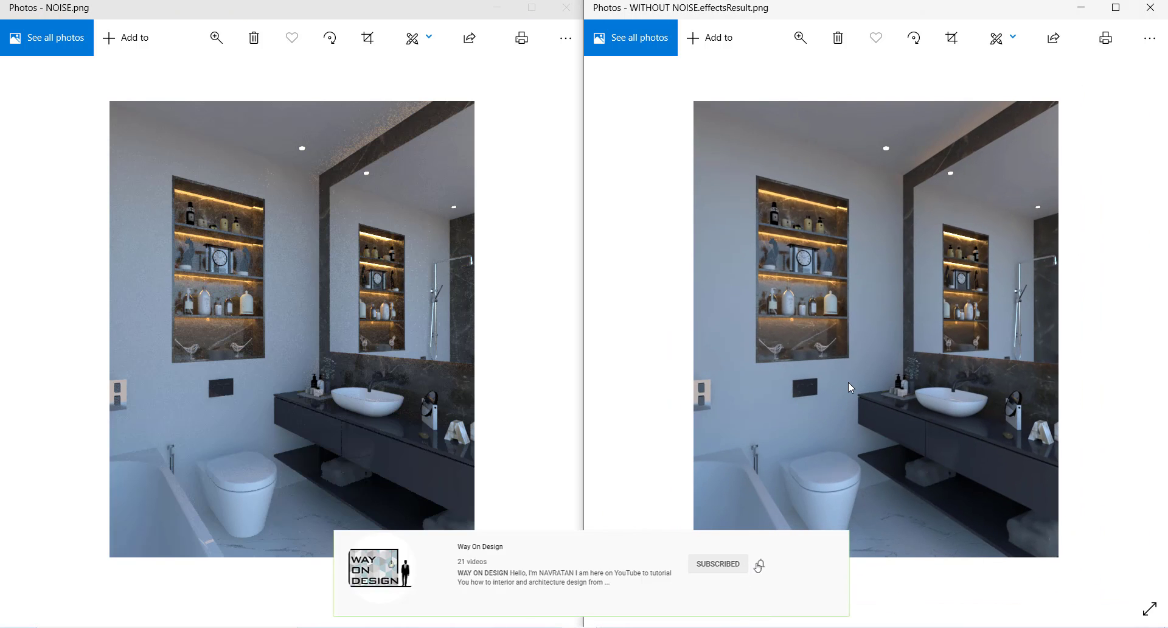